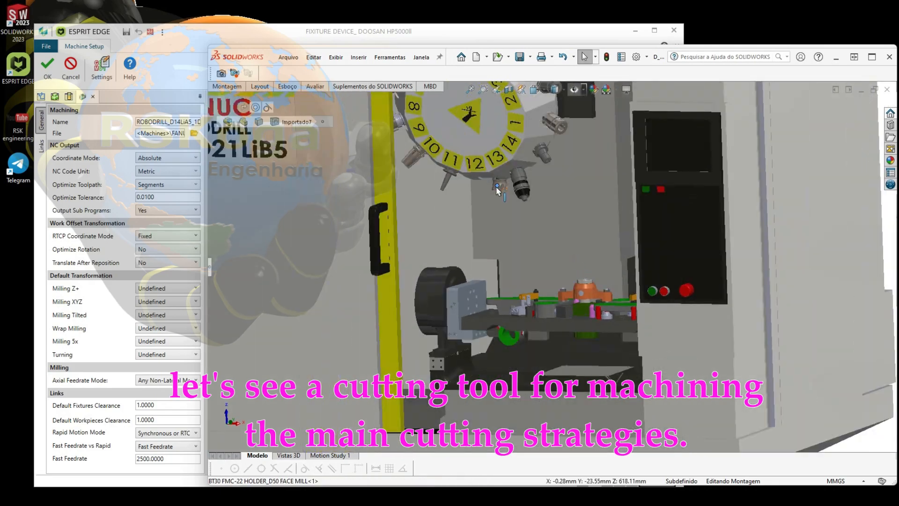
- Examine the face mill in the spindle against the fixture and workpieces at different rotary table positions
{"action": "scroll", "coordinate": [529, 319], "scroll_direction": "down", "scroll_amount": 3}
{"action": "middle_click_drag", "start_coordinate": [530, 319], "coordinate": [519, 346]}
{"action": "left_click_drag", "start_coordinate": [519, 346], "coordinate": [313, 324]}
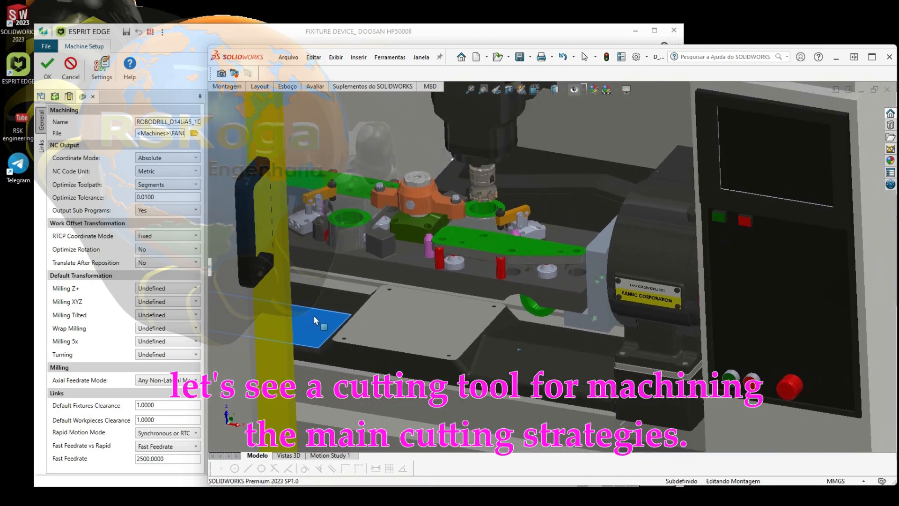
{"action": "scroll", "coordinate": [601, 313], "scroll_direction": "up", "scroll_amount": 3}
{"action": "left_click_drag", "start_coordinate": [579, 254], "coordinate": [617, 172]}
{"action": "left_click_drag", "start_coordinate": [586, 358], "coordinate": [558, 296]}
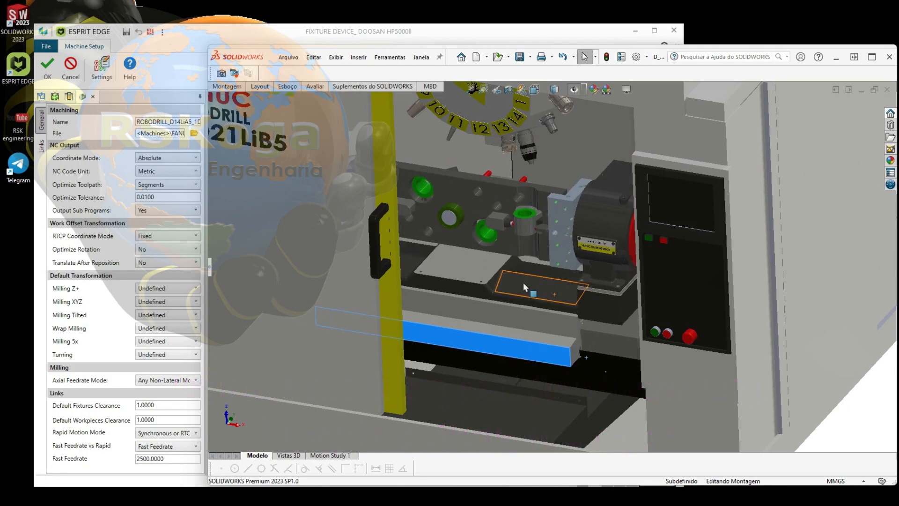
{"action": "scroll", "coordinate": [521, 260], "scroll_direction": "down", "scroll_amount": 3}
{"action": "left_click_drag", "start_coordinate": [554, 402], "coordinate": [572, 388]}
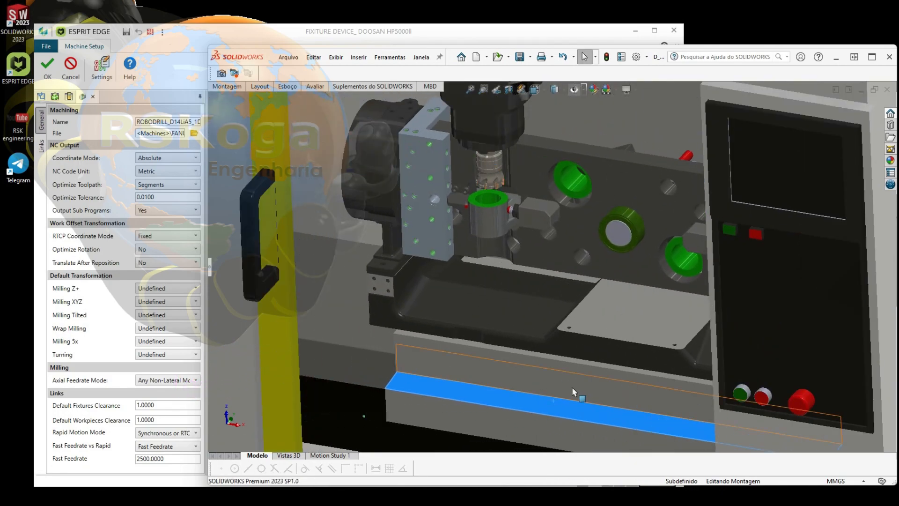
{"action": "left_click", "coordinate": [557, 358]}
{"action": "left_click", "coordinate": [210, 268]}
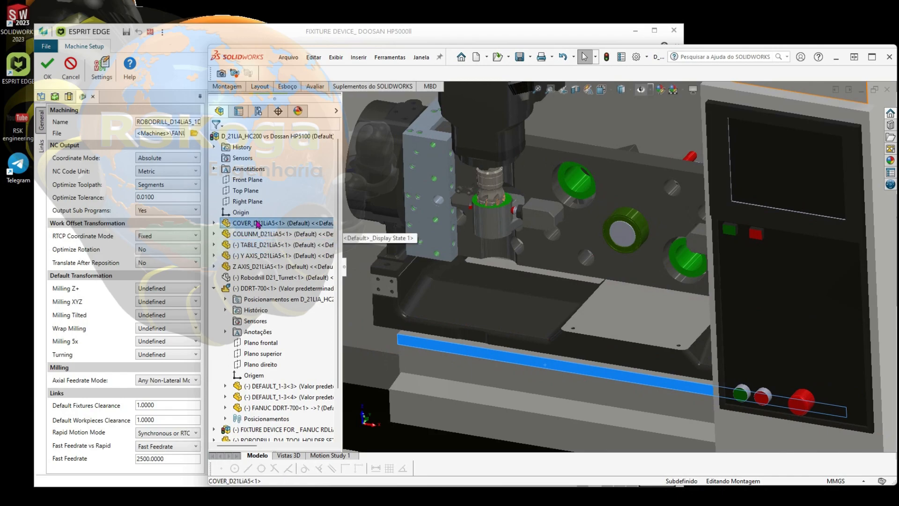
{"action": "left_click", "coordinate": [344, 267]}
- Inspect the machine assembly from the front, side and rear around the DDRT-700 rotary table, its support and the fixture
{"action": "scroll", "coordinate": [535, 285], "scroll_direction": "up", "scroll_amount": 5}
{"action": "middle_click_drag", "start_coordinate": [536, 284], "coordinate": [496, 272]}
{"action": "scroll", "coordinate": [556, 252], "scroll_direction": "down", "scroll_amount": 5}
{"action": "left_click", "coordinate": [408, 353]}
{"action": "middle_click_drag", "start_coordinate": [408, 353], "coordinate": [735, 288]}
{"action": "left_click", "coordinate": [661, 246]}
{"action": "left_click", "coordinate": [633, 288]}
{"action": "left_click_drag", "start_coordinate": [684, 296], "coordinate": [703, 347]}
{"action": "left_click", "coordinate": [588, 200]}
{"action": "middle_click_drag", "start_coordinate": [588, 201], "coordinate": [659, 253]}
{"action": "scroll", "coordinate": [520, 301], "scroll_direction": "up", "scroll_amount": 6}
{"action": "middle_click_drag", "start_coordinate": [520, 301], "coordinate": [507, 374]}
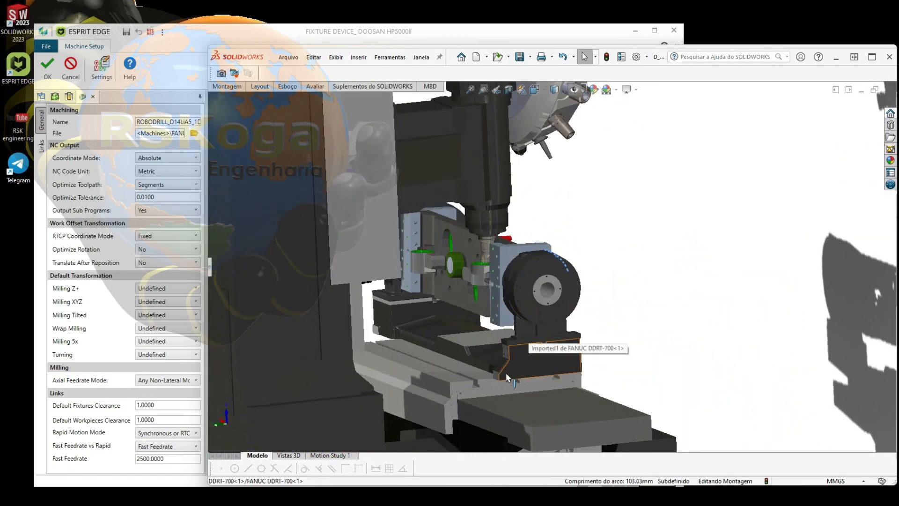
{"action": "left_click", "coordinate": [505, 375]}
{"action": "scroll", "coordinate": [503, 268], "scroll_direction": "up", "scroll_amount": 6}
{"action": "left_click", "coordinate": [495, 229]}
{"action": "middle_click_drag", "start_coordinate": [576, 253], "coordinate": [648, 238]}
{"action": "scroll", "coordinate": [639, 263], "scroll_direction": "up", "scroll_amount": 6}
{"action": "scroll", "coordinate": [557, 253], "scroll_direction": "down", "scroll_amount": 5}
{"action": "scroll", "coordinate": [457, 302], "scroll_direction": "down", "scroll_amount": 3}
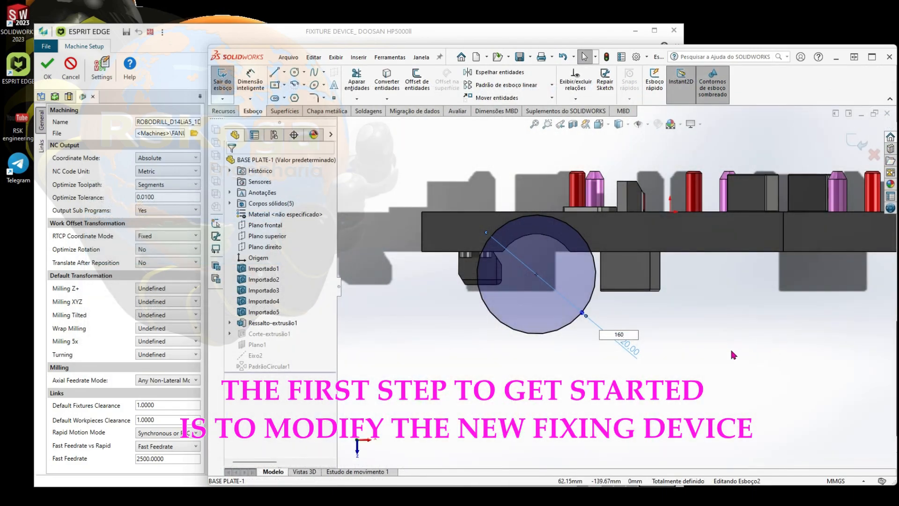
- Set the circle diameter in the base plate's cut sketch to 160 mm and rebuild the part
{"action": "key", "text": "Return"}
{"action": "scroll", "coordinate": [706, 335], "scroll_direction": "up", "scroll_amount": 1}
{"action": "key", "text": "ctrl+b"}
{"action": "mouse_move", "coordinate": [630, 262]}
{"action": "middle_mouse_down"}
{"action": "mouse_move", "coordinate": [582, 288]}
{"action": "mouse_move", "coordinate": [651, 260]}
{"action": "mouse_move", "coordinate": [596, 275]}
{"action": "middle_mouse_up"}
{"action": "scroll", "coordinate": [582, 288], "scroll_direction": "down", "scroll_amount": 3}
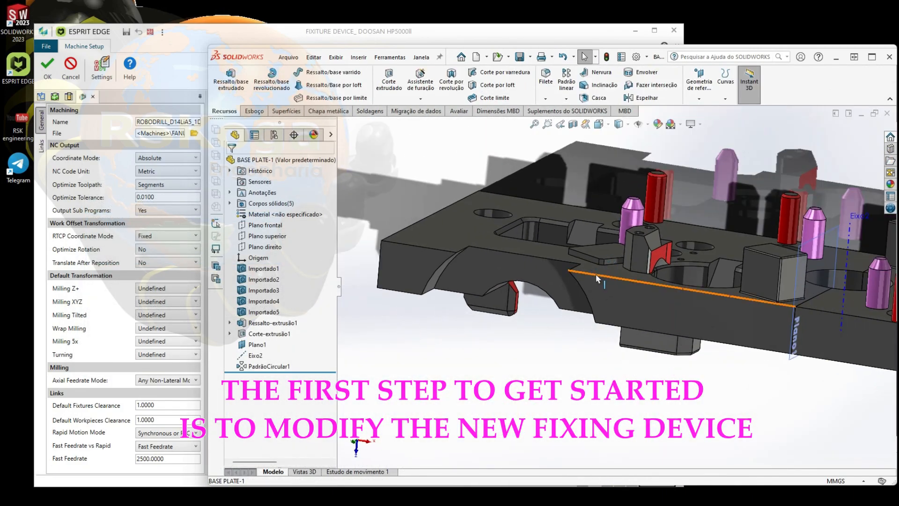
{"action": "left_click", "coordinate": [545, 99]}
{"action": "left_click", "coordinate": [557, 121]}
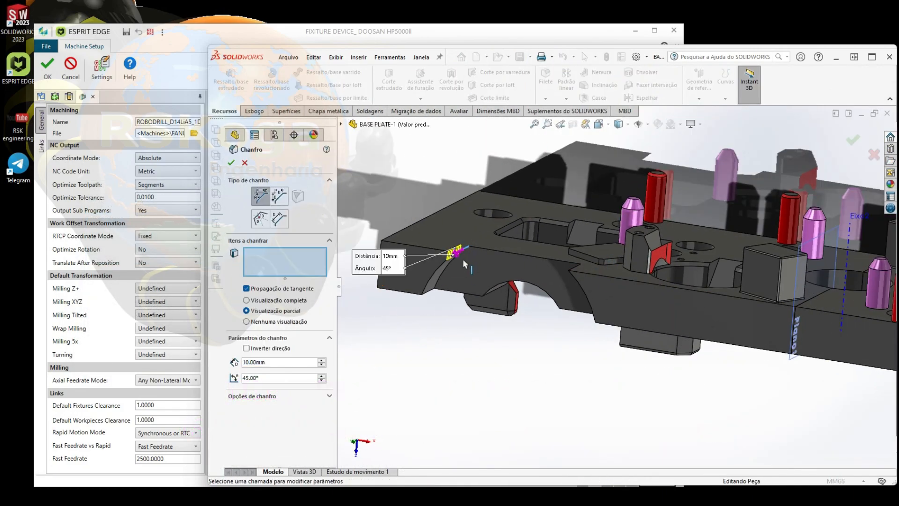
{"action": "left_click", "coordinate": [460, 254]}
{"action": "middle_click_drag", "start_coordinate": [460, 253], "coordinate": [518, 278]}
{"action": "left_click", "coordinate": [582, 257]}
{"action": "middle_click_drag", "start_coordinate": [582, 257], "coordinate": [452, 281]}
{"action": "left_click", "coordinate": [473, 210]}
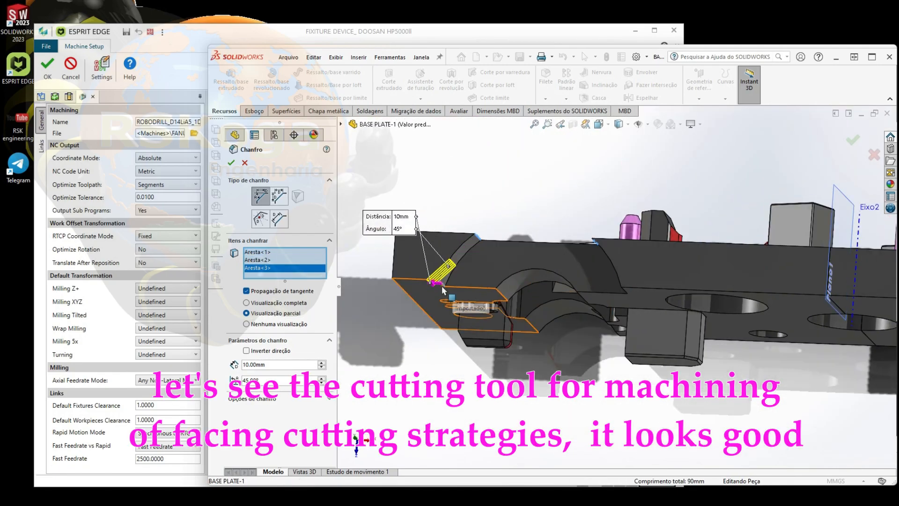
{"action": "left_click", "coordinate": [245, 163]}
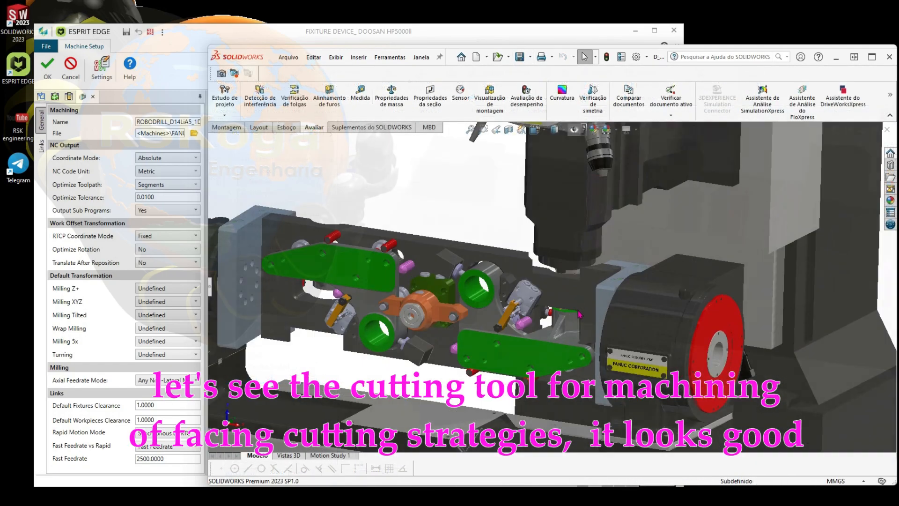
- Check the face mill's reach and clearance over the green bores with the modified base plate in the machine assembly
{"action": "scroll", "coordinate": [547, 302], "scroll_direction": "up", "scroll_amount": 4}
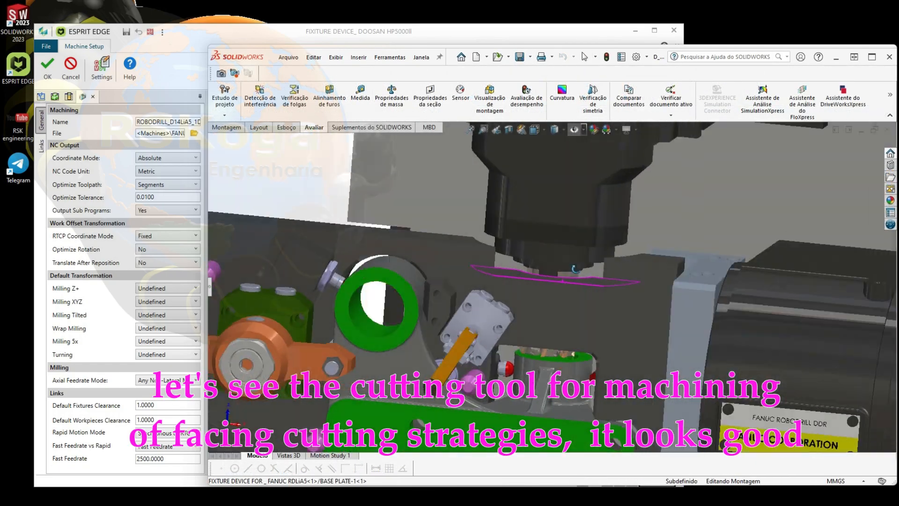
{"action": "scroll", "coordinate": [548, 301], "scroll_direction": "up", "scroll_amount": 5}
{"action": "scroll", "coordinate": [548, 301], "scroll_direction": "down", "scroll_amount": 2}
{"action": "left_click_drag", "start_coordinate": [557, 300], "coordinate": [639, 255]}
{"action": "left_click_drag", "start_coordinate": [503, 394], "coordinate": [682, 462]}
{"action": "scroll", "coordinate": [562, 281], "scroll_direction": "down", "scroll_amount": 5}
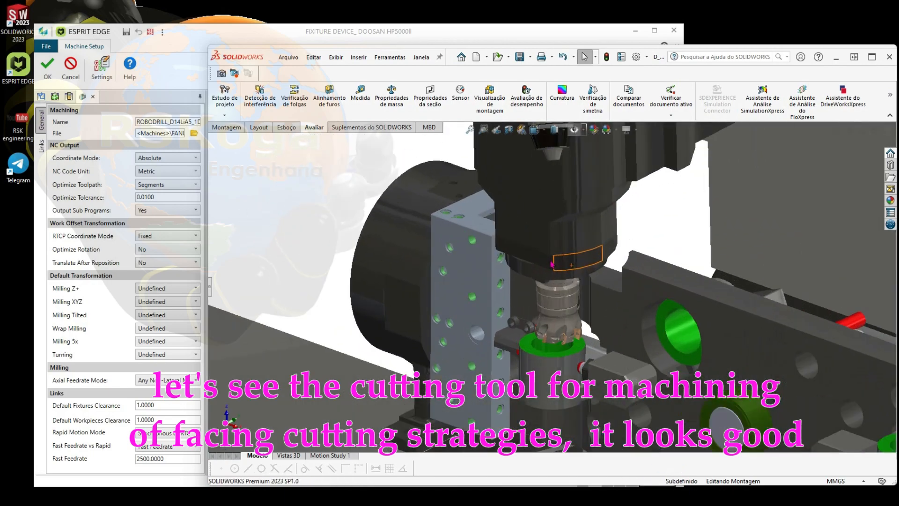
{"action": "middle_click_drag", "start_coordinate": [581, 354], "coordinate": [658, 387]}
{"action": "scroll", "coordinate": [548, 300], "scroll_direction": "up", "scroll_amount": 3}
{"action": "middle_click_drag", "start_coordinate": [548, 299], "coordinate": [510, 403]}
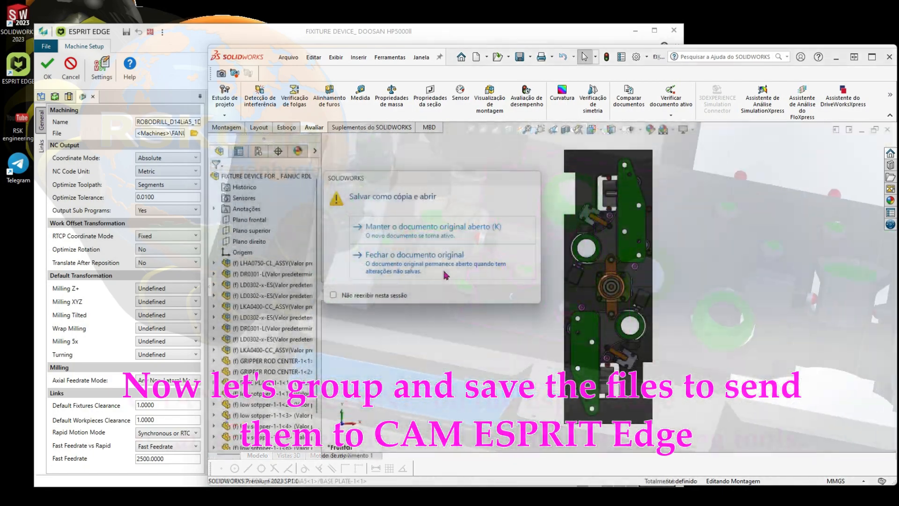
- Look over the saved fixture device assembly, close it and switch to ESPRIT EDGE
{"action": "middle_click_drag", "start_coordinate": [647, 284], "coordinate": [644, 239]}
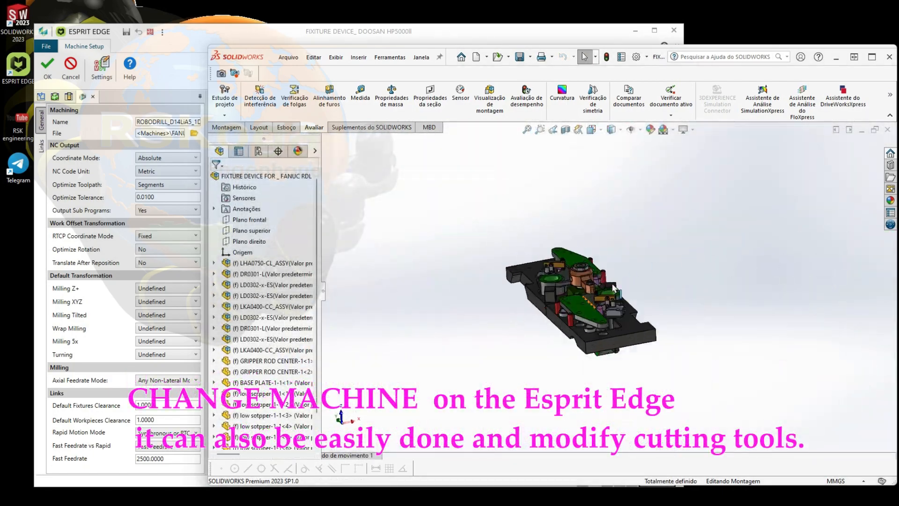
{"action": "scroll", "coordinate": [644, 274], "scroll_direction": "down", "scroll_amount": 4}
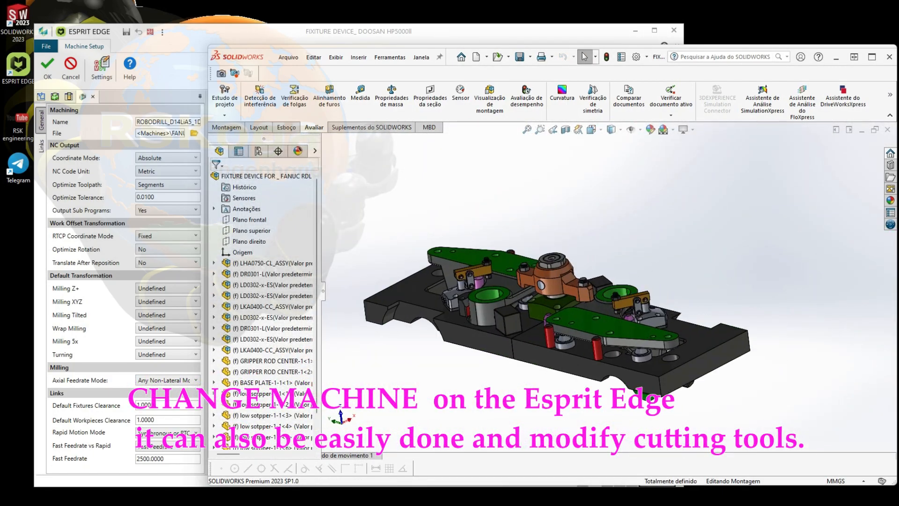
{"action": "left_click", "coordinate": [889, 127]}
{"action": "left_click", "coordinate": [172, 184]}
{"action": "left_click", "coordinate": [562, 250]}
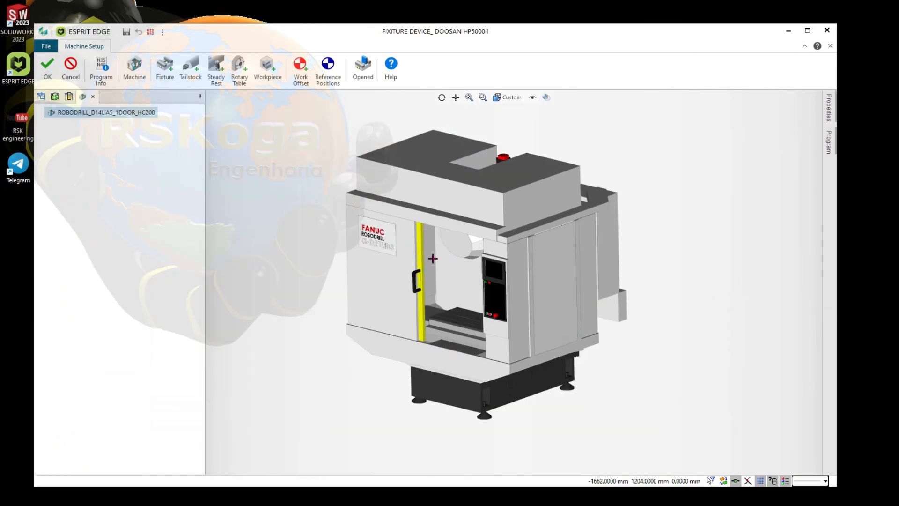
- Add the FANUC DDRT-L i D260 rotary table from the FANUC DDR-T fixtures folder to the Robodrill machine
{"action": "left_click", "coordinate": [239, 70]}
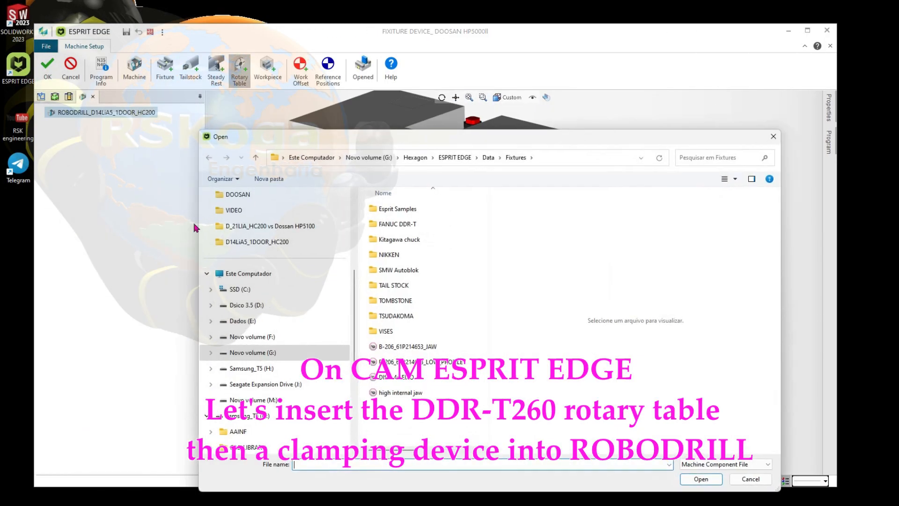
{"action": "double_click", "coordinate": [418, 225]}
{"action": "left_click", "coordinate": [412, 208]}
{"action": "left_click", "coordinate": [701, 479]}
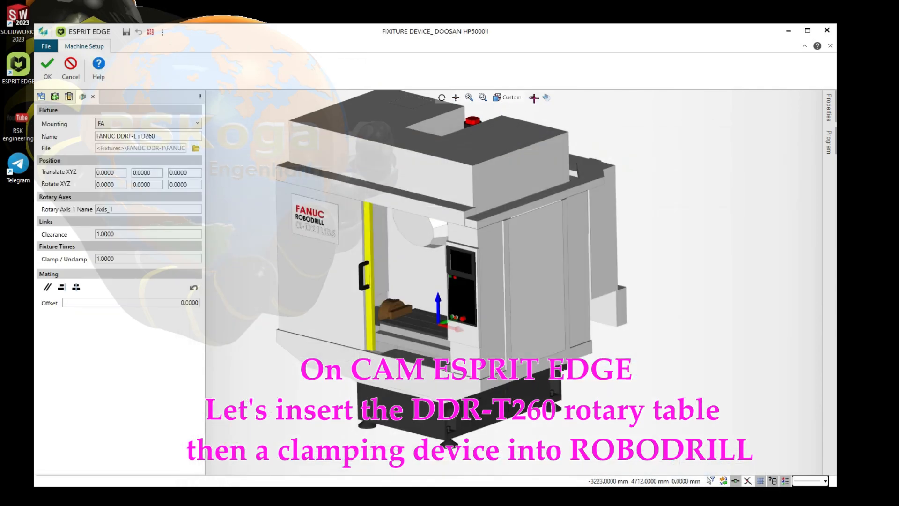
{"action": "type", "text": "260"}
{"action": "left_click", "coordinate": [47, 68]}
- Accept the machine setup and fit the machine with its new rotary table in view
{"action": "scroll", "coordinate": [467, 296], "scroll_direction": "up", "scroll_amount": 3}
{"action": "middle_click_drag", "start_coordinate": [445, 346], "coordinate": [473, 351]}
{"action": "left_click", "coordinate": [47, 68]}
{"action": "scroll", "coordinate": [532, 289], "scroll_direction": "up", "scroll_amount": 3}
{"action": "left_click", "coordinate": [469, 98]}
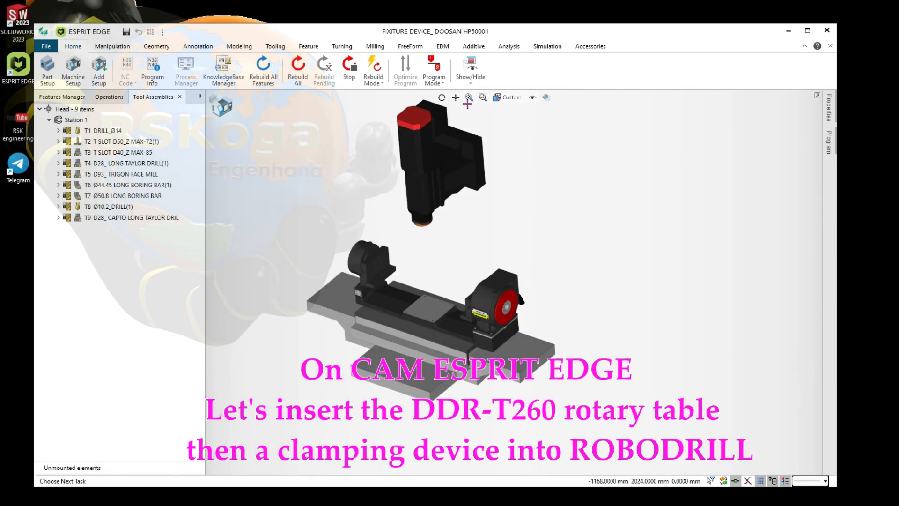
{"action": "left_click", "coordinate": [575, 218]}
{"action": "middle_click_drag", "start_coordinate": [656, 206], "coordinate": [711, 192]}
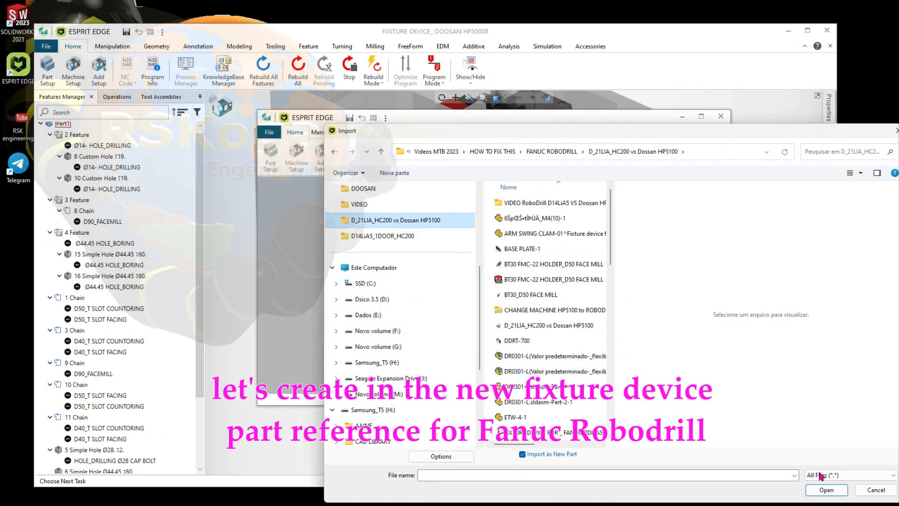
- Import the fixture device model as a new part from the D_21LIA_HC200 vs Dossan HP5100 folder and enlarge its window
{"action": "left_click", "coordinate": [865, 310]}
{"action": "double_click", "coordinate": [528, 236]}
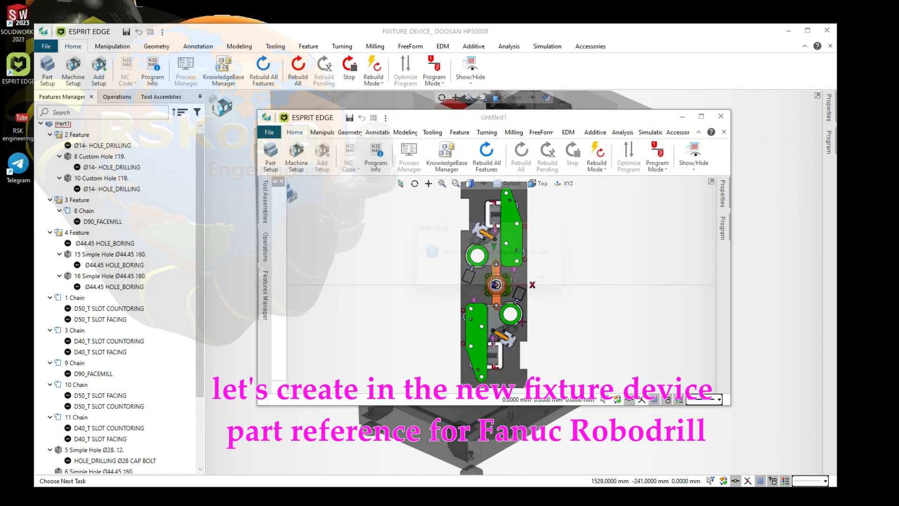
{"action": "left_click_drag", "start_coordinate": [258, 253], "coordinate": [62, 249]}
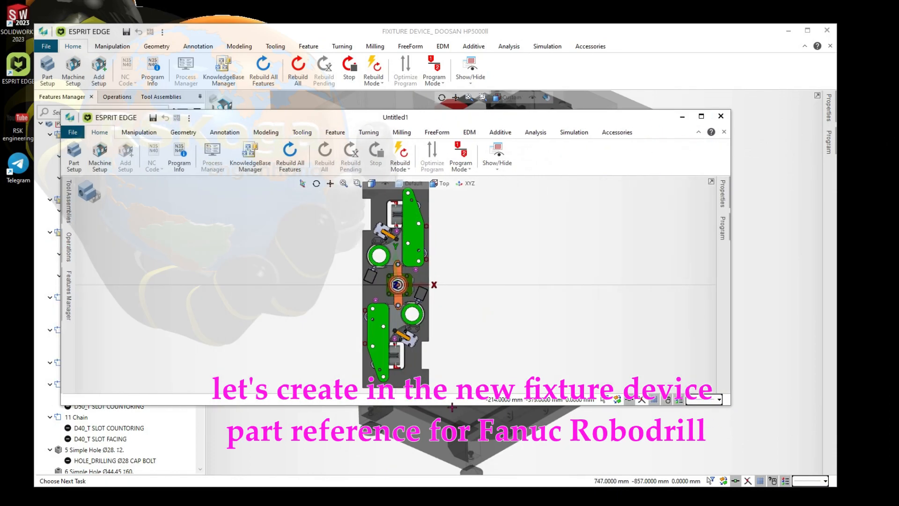
{"action": "left_click_drag", "start_coordinate": [398, 405], "coordinate": [398, 505]}
{"action": "scroll", "coordinate": [443, 291], "scroll_direction": "up", "scroll_amount": 3}
{"action": "middle_click_drag", "start_coordinate": [427, 340], "coordinate": [453, 337]}
{"action": "left_click_drag", "start_coordinate": [485, 118], "coordinate": [487, 98]}
{"action": "scroll", "coordinate": [360, 328], "scroll_direction": "up", "scroll_amount": 3}
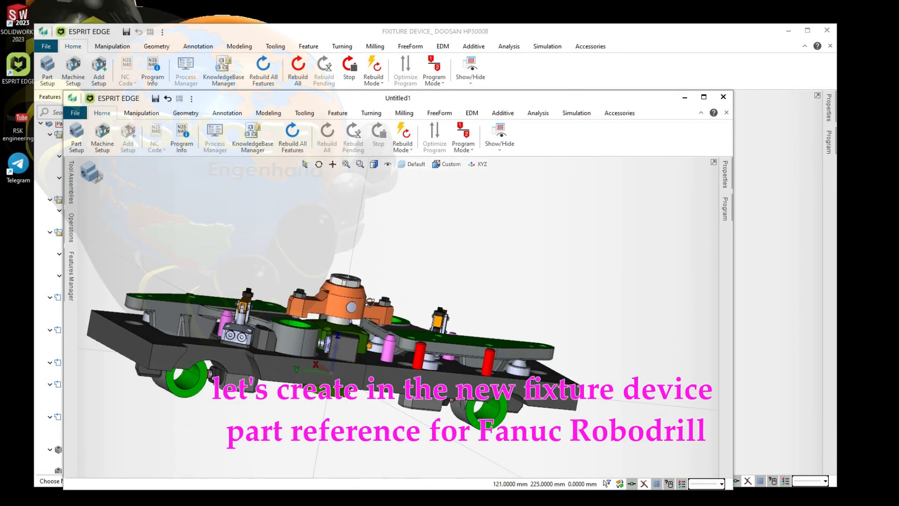
- Assign the selected workpiece bodies on the fixture to the worpiece layer
{"action": "left_click", "coordinate": [412, 164]}
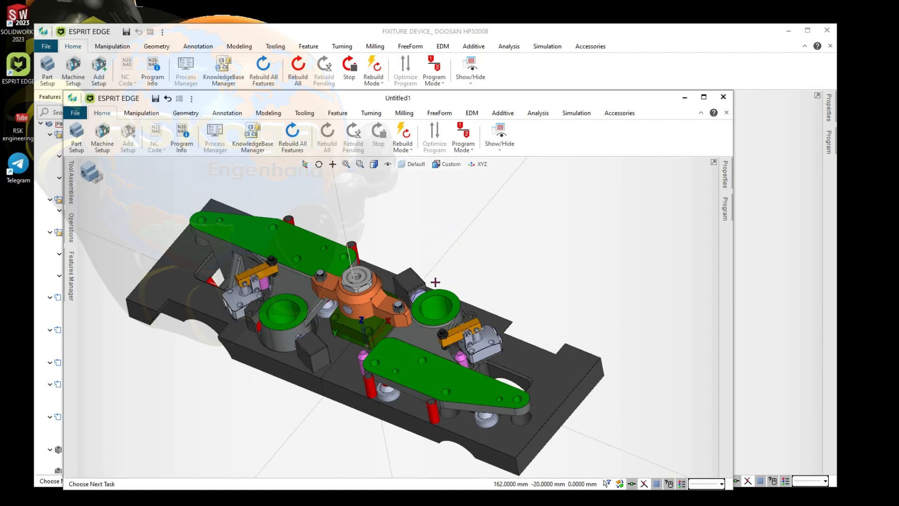
{"action": "left_click", "coordinate": [724, 174]}
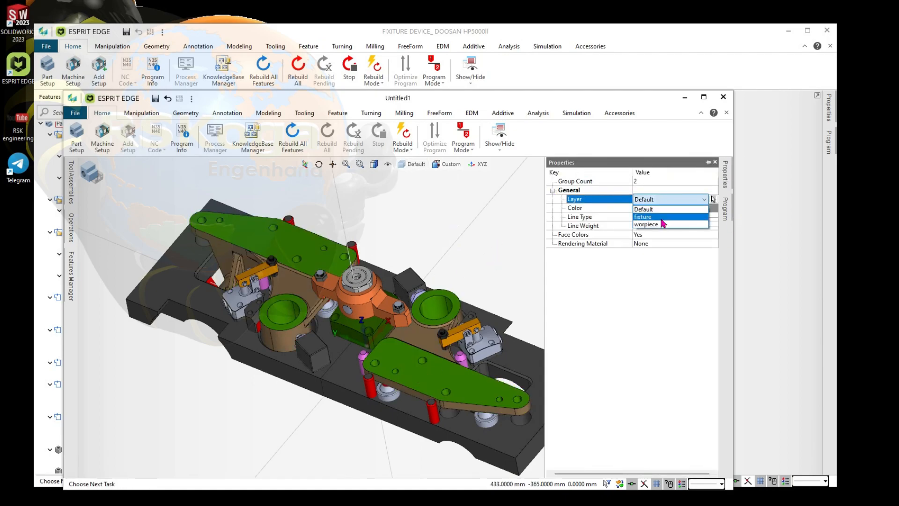
{"action": "left_click", "coordinate": [655, 224]}
- Assign the remaining clamping device components to the fixture layer and adjust which layers are displayed
{"action": "scroll", "coordinate": [492, 299], "scroll_direction": "down", "scroll_amount": 4}
{"action": "scroll", "coordinate": [401, 245], "scroll_direction": "up", "scroll_amount": 4}
{"action": "left_click_drag", "start_coordinate": [141, 195], "coordinate": [586, 452]}
{"action": "left_click", "coordinate": [729, 171]}
{"action": "left_click", "coordinate": [674, 199]}
{"action": "left_click", "coordinate": [663, 217]}
{"action": "left_click", "coordinate": [487, 211]}
{"action": "left_click", "coordinate": [413, 166]}
{"action": "left_click", "coordinate": [403, 203]}
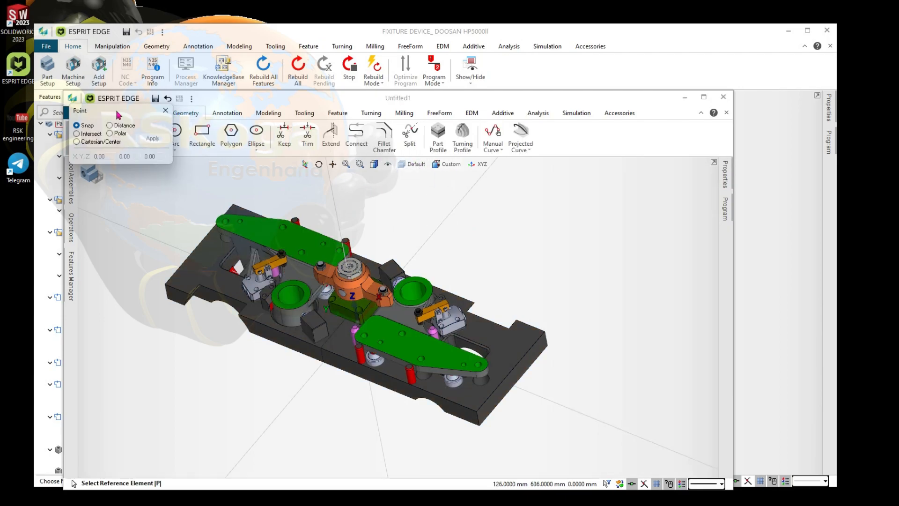
- Place snap points at the centres of the two green bores on top of the fixture
{"action": "left_click_drag", "start_coordinate": [118, 115], "coordinate": [187, 210]}
{"action": "scroll", "coordinate": [282, 288], "scroll_direction": "up", "scroll_amount": 5}
{"action": "left_click", "coordinate": [351, 307]}
{"action": "scroll", "coordinate": [397, 312], "scroll_direction": "down", "scroll_amount": 3}
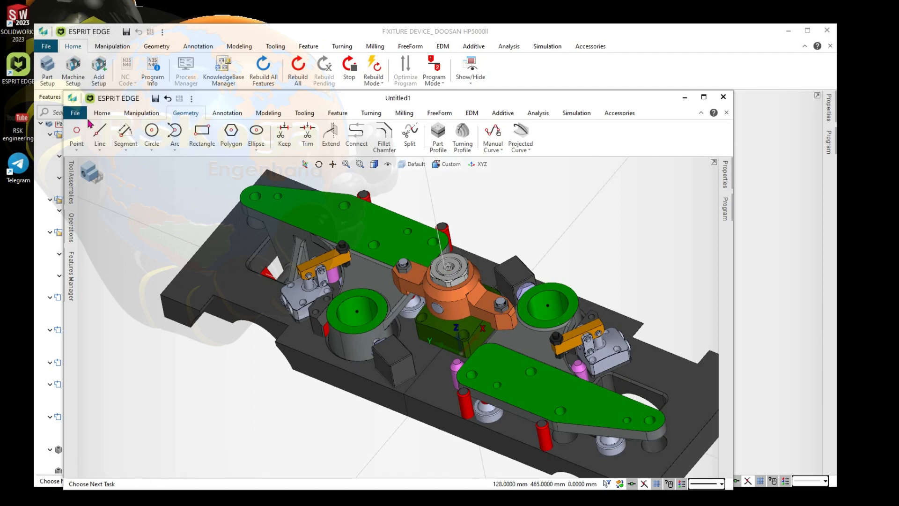
{"action": "left_click", "coordinate": [142, 225]}
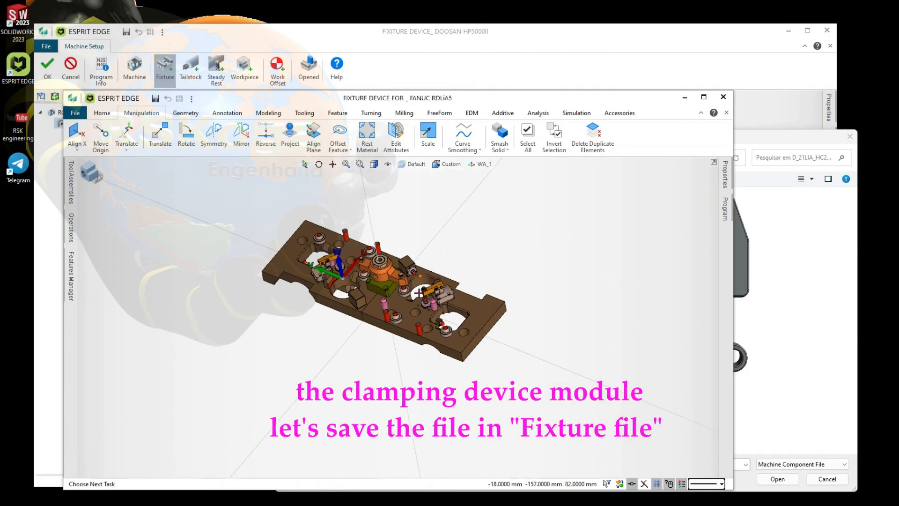
- Save the clamping device as a fixture component file named FIXTURE DEVICE FOR _ FANUC RDLiA5
{"action": "left_click", "coordinate": [75, 113]}
{"action": "left_click", "coordinate": [90, 216]}
{"action": "left_click", "coordinate": [300, 419]}
{"action": "left_click", "coordinate": [281, 395]}
{"action": "left_click", "coordinate": [378, 187]}
{"action": "left_click", "coordinate": [570, 441]}
{"action": "left_click", "coordinate": [467, 259]}
- Load FIXTURE DEVICE FOR _ FANUC RDLiA5 as a fixture on the FANUC DDRT-L i D260 rotary table
{"action": "left_click", "coordinate": [751, 224]}
{"action": "left_click", "coordinate": [508, 223]}
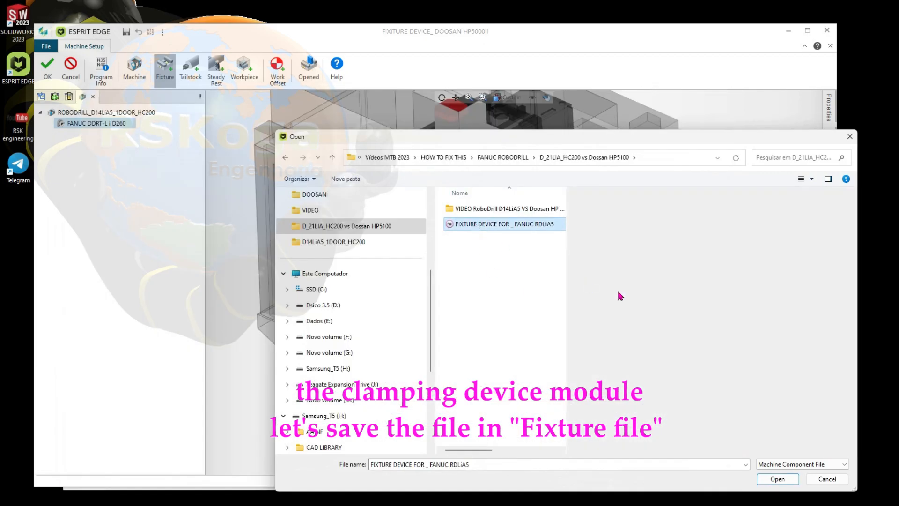
{"action": "left_click", "coordinate": [778, 479]}
{"action": "scroll", "coordinate": [460, 262], "scroll_direction": "up", "scroll_amount": 5}
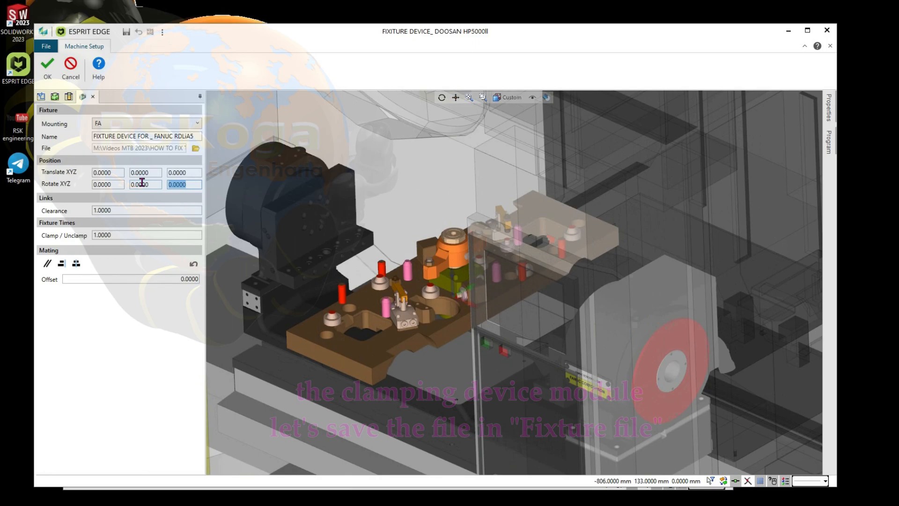
- Rotate the fixture so it lines up between the rotary table and its support, and accept the placement
{"action": "key", "text": "Return"}
{"action": "middle_click_drag", "start_coordinate": [381, 324], "coordinate": [388, 284]}
{"action": "scroll", "coordinate": [392, 265], "scroll_direction": "up", "scroll_amount": 5}
{"action": "scroll", "coordinate": [388, 285], "scroll_direction": "down", "scroll_amount": 5}
{"action": "left_click", "coordinate": [47, 65]}
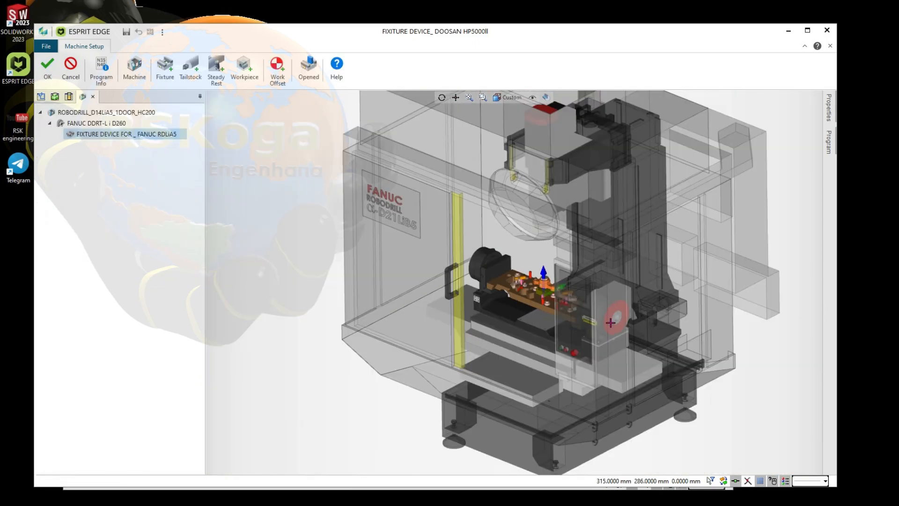
- Add the workpiece to the fixture and accept the machine setup
{"action": "left_click", "coordinate": [251, 63]}
{"action": "left_click", "coordinate": [48, 65]}
{"action": "left_click", "coordinate": [47, 64]}
{"action": "scroll", "coordinate": [474, 287], "scroll_direction": "down", "scroll_amount": 8}
- Hide the machine enclosure so the spindle, rotary table and fixture can be viewed directly
{"action": "left_click", "coordinate": [533, 98]}
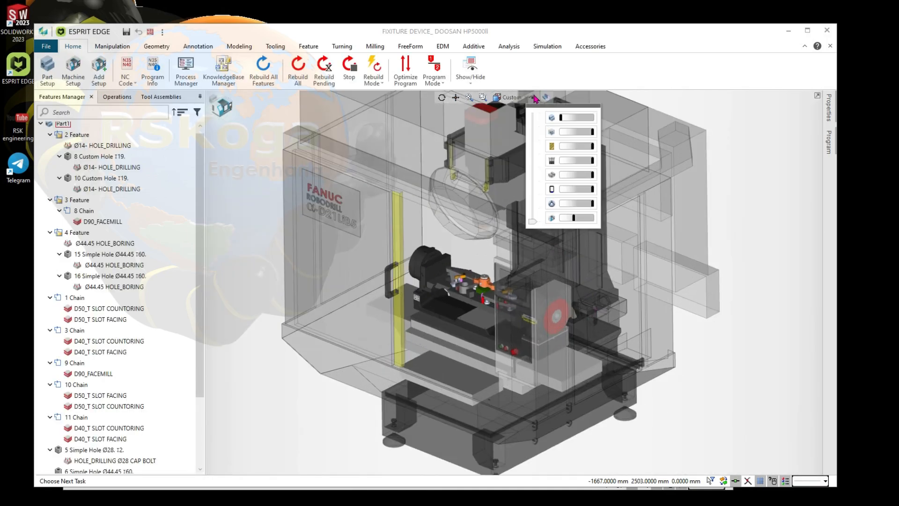
{"action": "left_click", "coordinate": [555, 219]}
{"action": "scroll", "coordinate": [473, 313], "scroll_direction": "up", "scroll_amount": 5}
{"action": "middle_click_drag", "start_coordinate": [473, 312], "coordinate": [473, 253]}
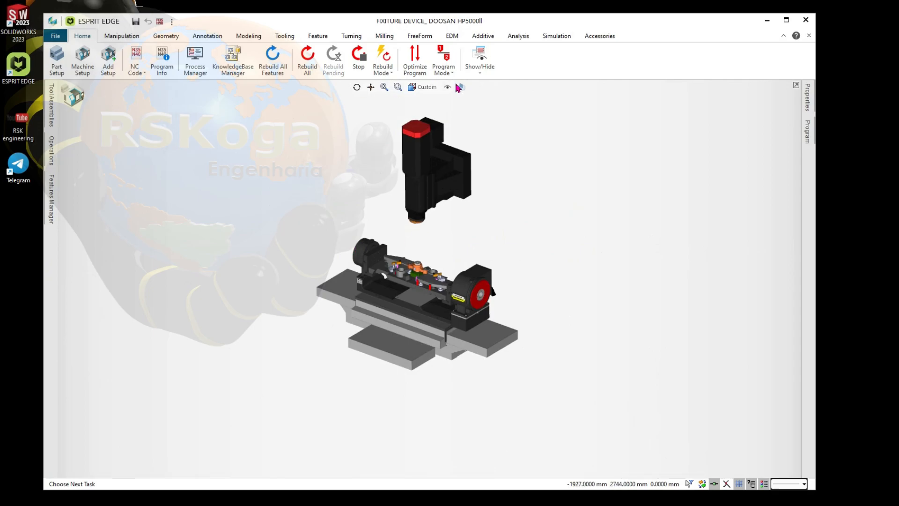
- Display the machine enclosure as fully opaque and view the fixture through the door opening
{"action": "left_click", "coordinate": [448, 88]}
{"action": "left_click_drag", "start_coordinate": [479, 210], "coordinate": [516, 209]}
{"action": "scroll", "coordinate": [425, 265], "scroll_direction": "up", "scroll_amount": 6}
- Keep the tool assemblies, operations and features lists open beside the machine model
{"action": "left_click", "coordinate": [52, 106]}
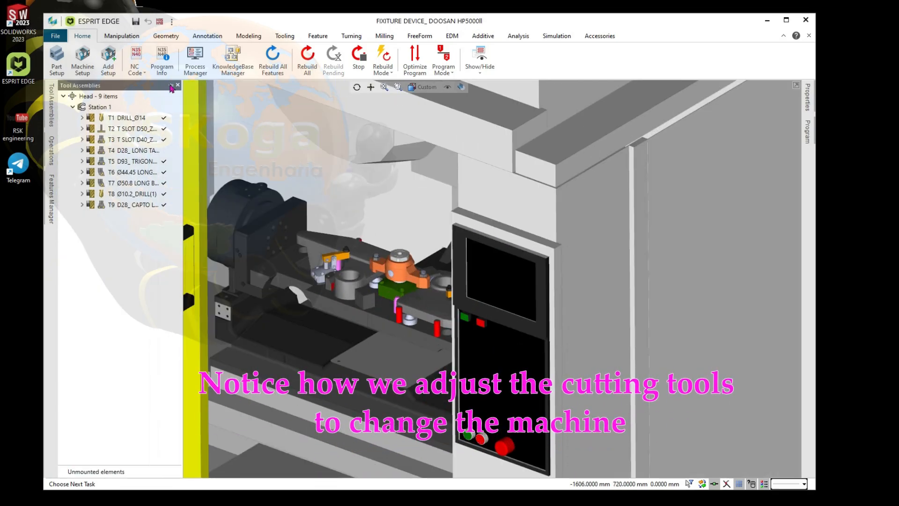
{"action": "left_click", "coordinate": [179, 87]}
{"action": "left_click", "coordinate": [113, 86]}
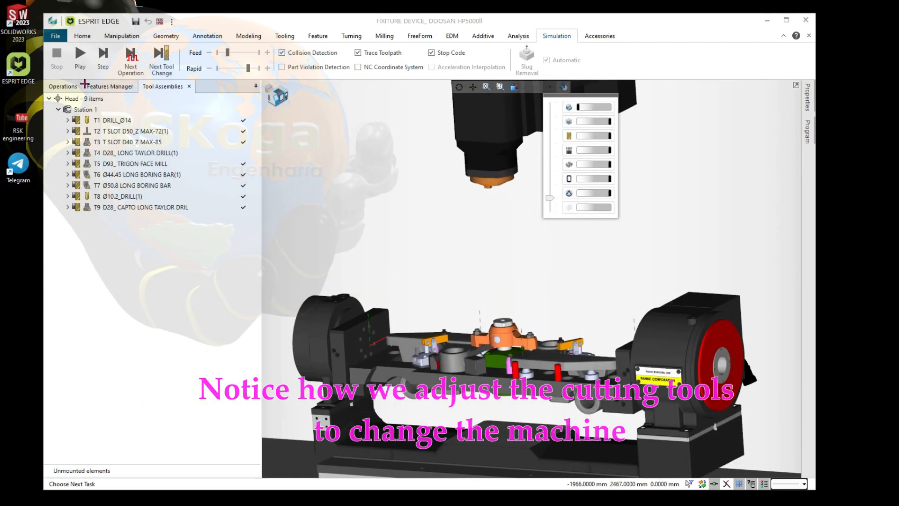
- Show the tool assemblies in the spindle one at a time, including the D28 Capto long drill and the Ø14 drill
{"action": "left_click", "coordinate": [115, 121]}
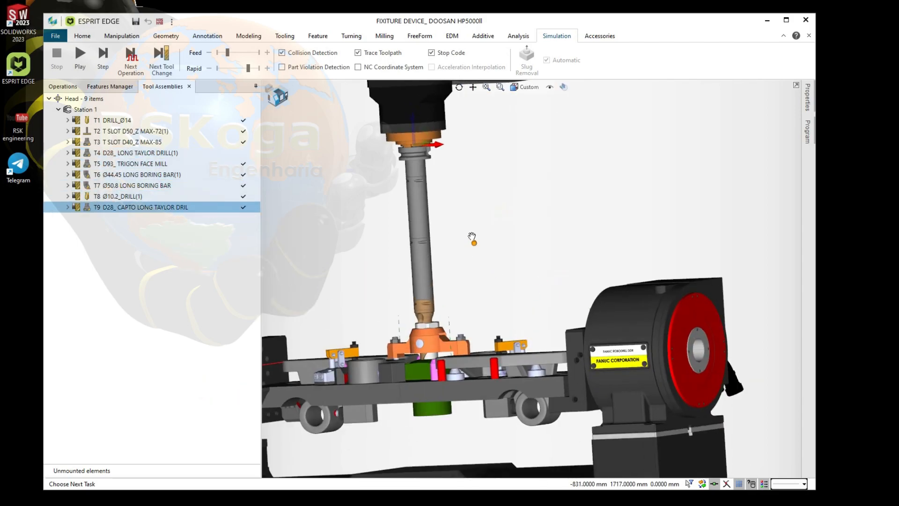
{"action": "left_click", "coordinate": [133, 120]}
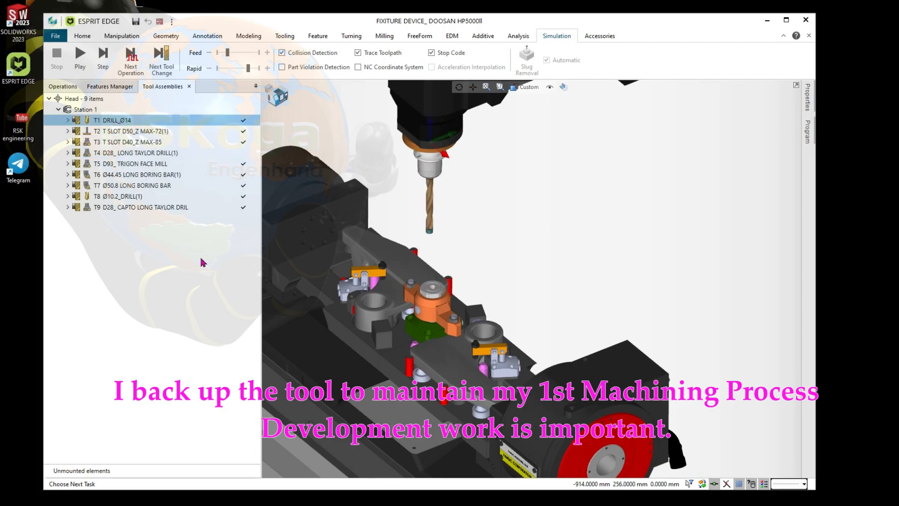
- Save all tool assemblies T1 to T9 into the DOOSAN folder as the tool file "toools saved DOOSAN_HP5100"
{"action": "left_click", "coordinate": [161, 209], "text": "shift"}
{"action": "right_click", "coordinate": [160, 210]}
{"action": "left_click", "coordinate": [194, 242]}
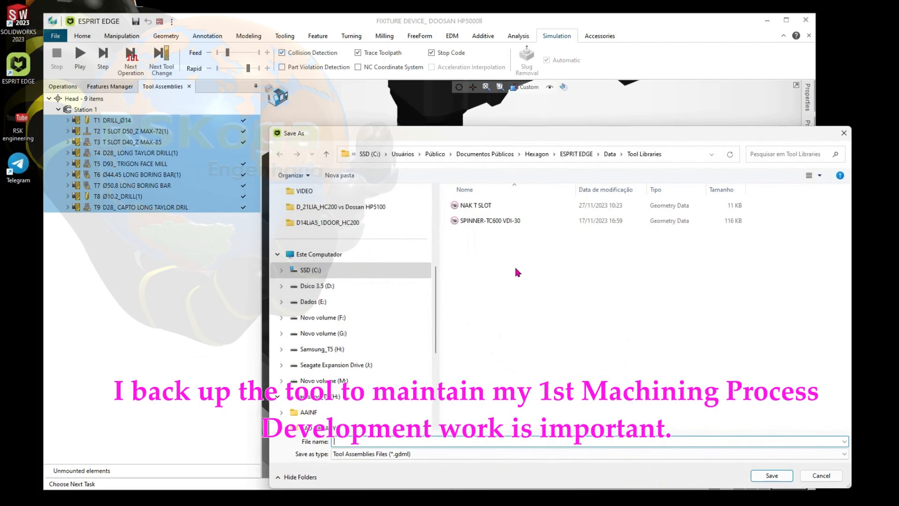
{"action": "left_click", "coordinate": [508, 155]}
{"action": "left_click", "coordinate": [541, 155]}
{"action": "double_click", "coordinate": [507, 239]}
{"action": "type", "text": "d"}
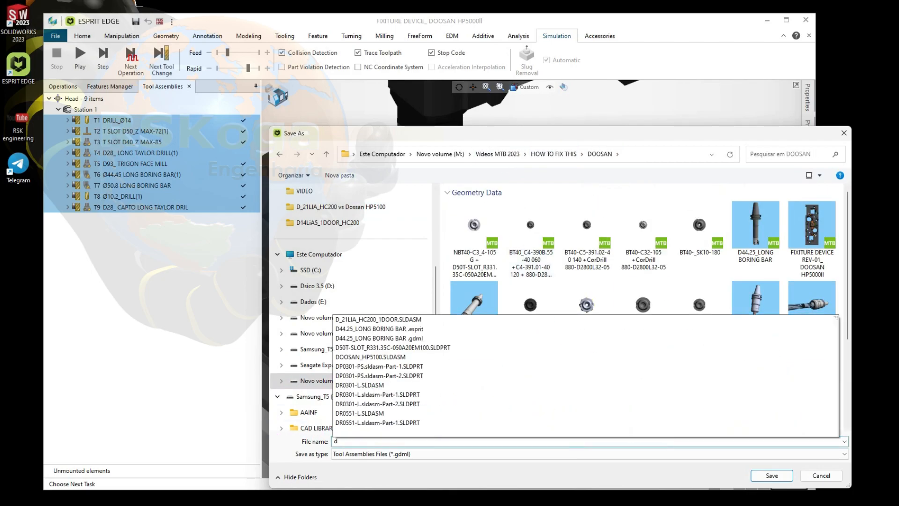
{"action": "type", "text": "oools saved DOOSAN_HP5100"}
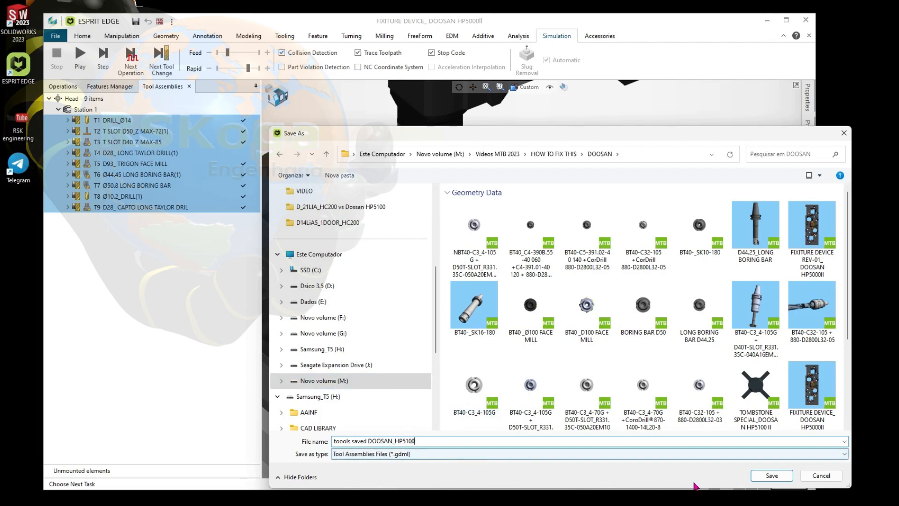
{"action": "key", "text": "Return"}
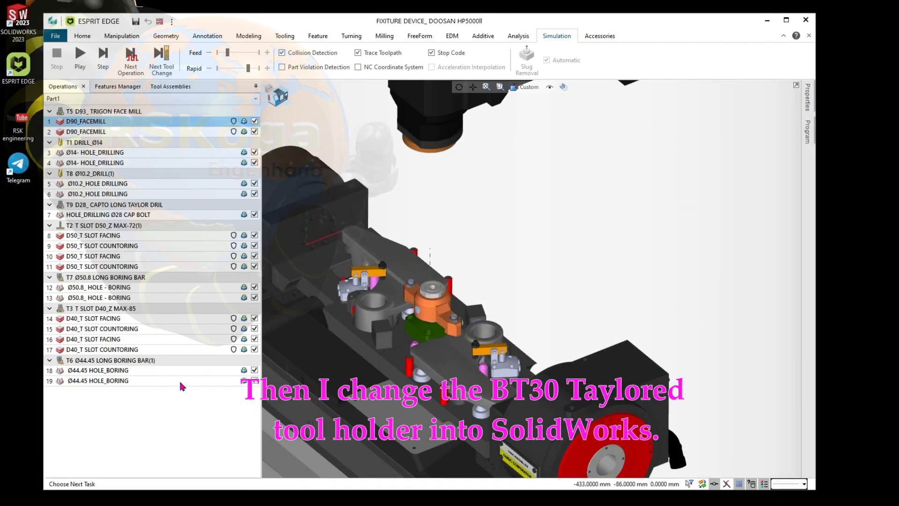
- Suspend all machining operations, from the first D90_FACEMILL to the last Ø44.45 HOLE_BORING
{"action": "left_click", "coordinate": [180, 383], "text": "shift"}
{"action": "right_click", "coordinate": [180, 382]}
{"action": "left_click", "coordinate": [206, 216]}
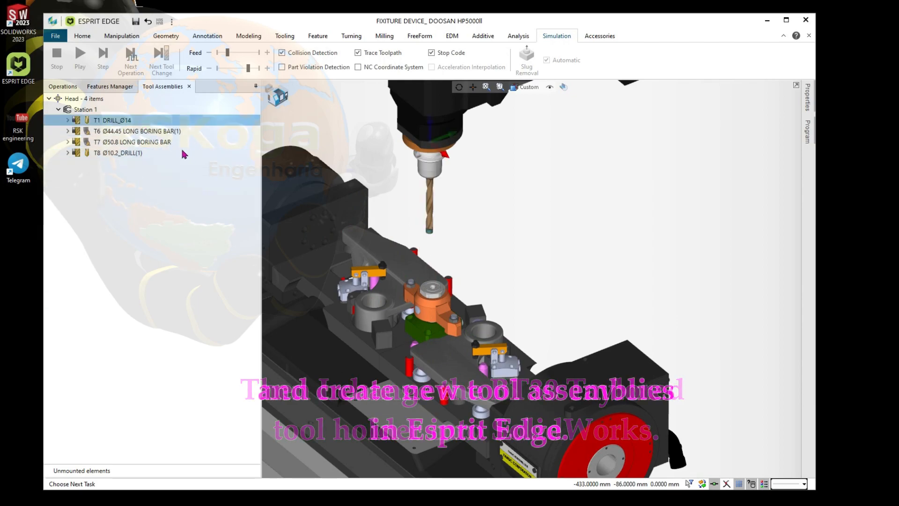
- Start a second instance of ESPRIT EDGE for preparing the new tool assemblies
{"action": "mouse_move", "coordinate": [44, 263]}
{"action": "left_mouse_down"}
{"action": "mouse_move", "coordinate": [74, 263]}
{"action": "mouse_move", "coordinate": [50, 264]}
{"action": "left_mouse_up"}
{"action": "double_click", "coordinate": [19, 67]}
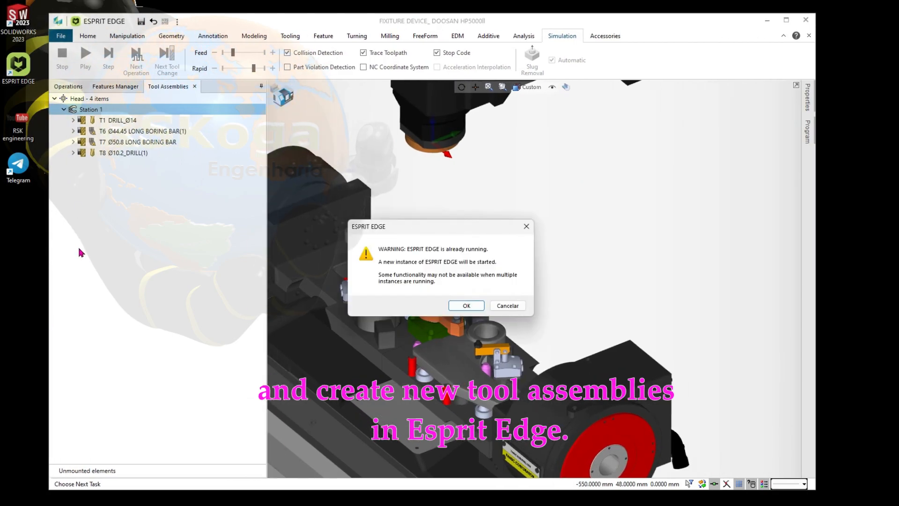
{"action": "left_click", "coordinate": [466, 305]}
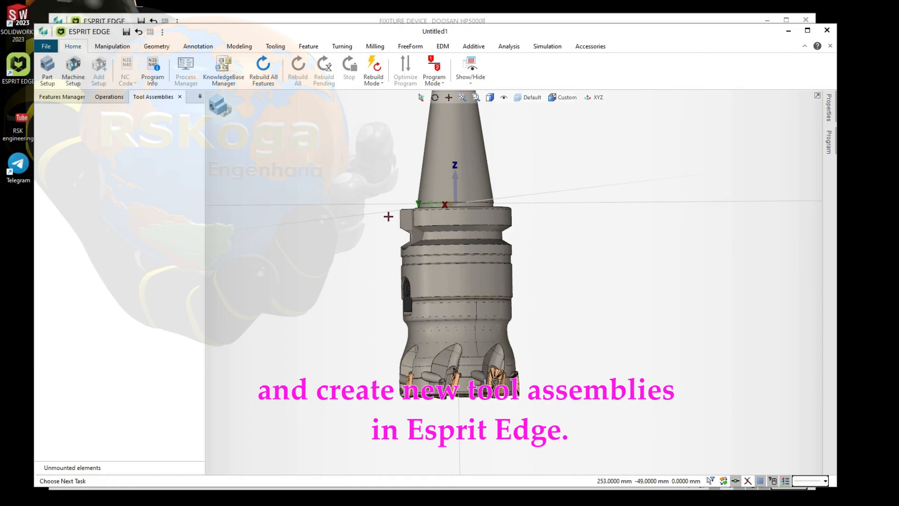
- Select the face mill's cutter body below the holder and open its colour property for editing
{"action": "left_click", "coordinate": [404, 334]}
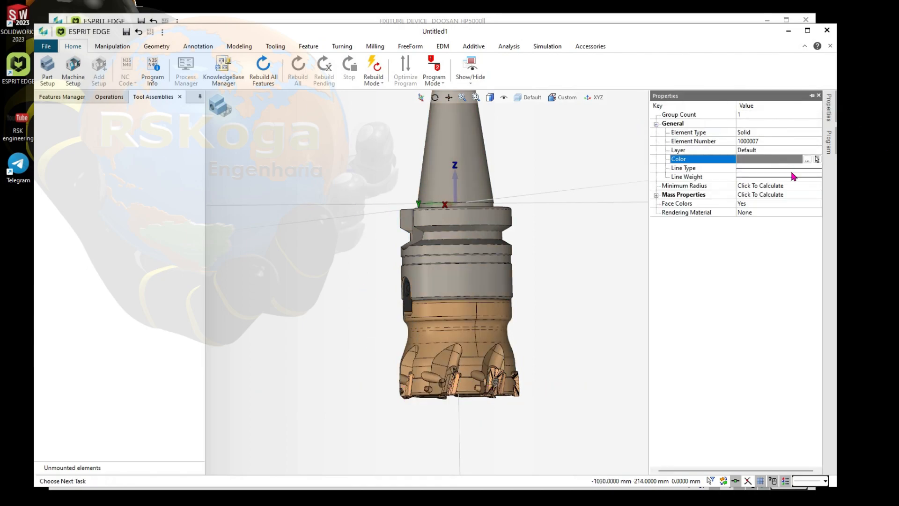
{"action": "left_click", "coordinate": [399, 326]}
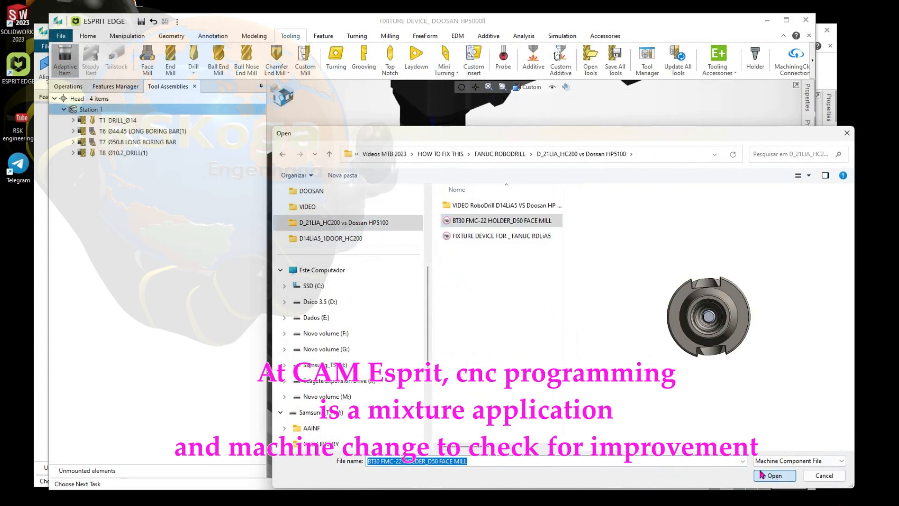
- Load "BT30 FMC-22 HOLDER_D50 FACE MILL" as an adaptive item at zero offset and rotation on the spindle
{"action": "left_click", "coordinate": [762, 475]}
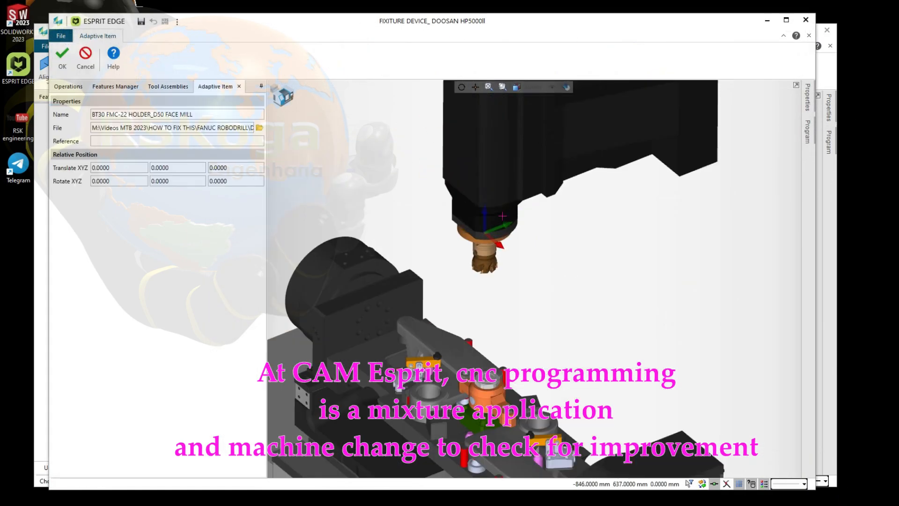
{"action": "left_click", "coordinate": [62, 58]}
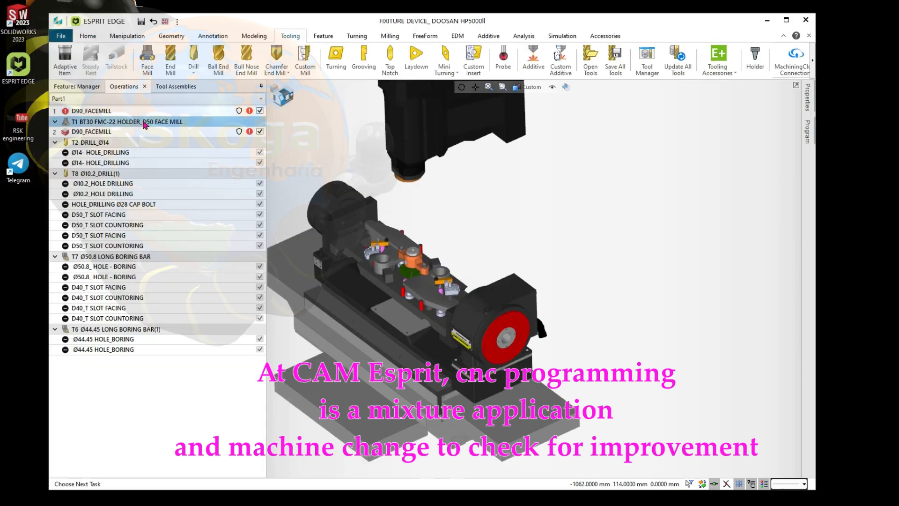
- Show the Ø14 drill in the spindle and examine the Robodrill's tool turret and fixture through the door opening
{"action": "left_click", "coordinate": [118, 133]}
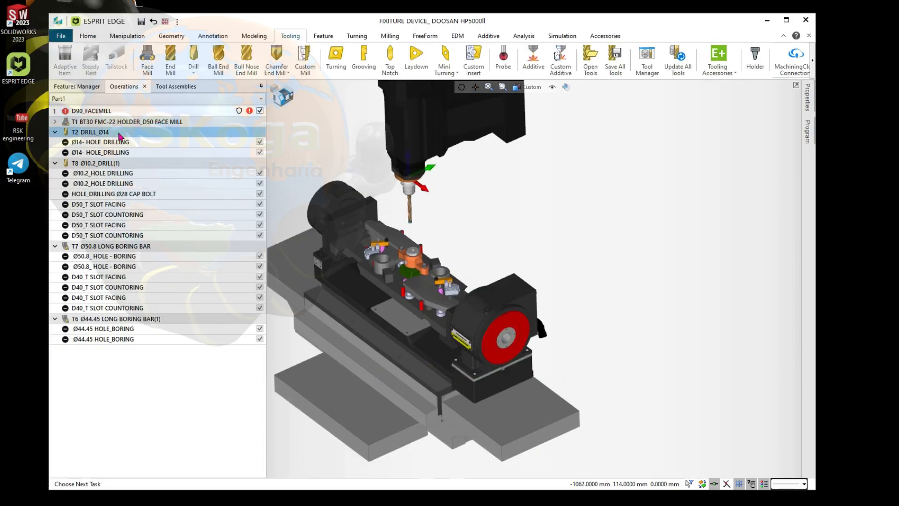
{"action": "left_click", "coordinate": [164, 88]}
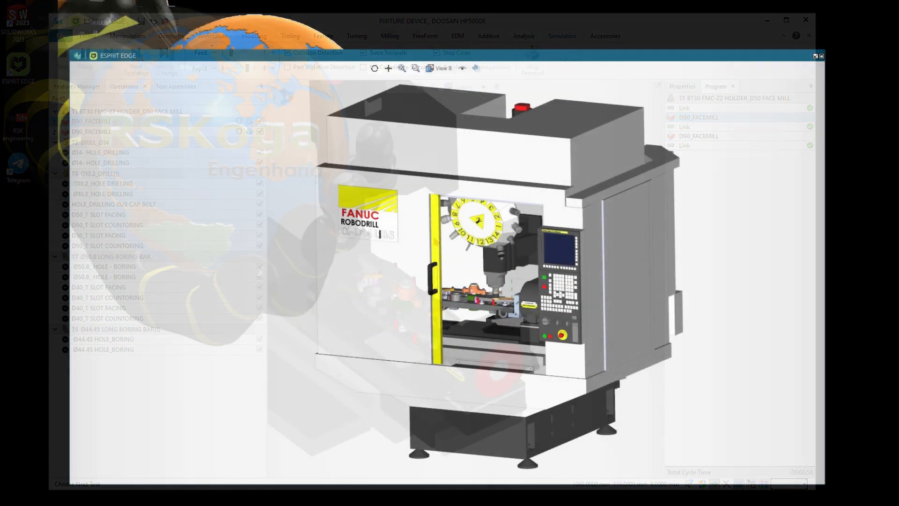
{"action": "scroll", "coordinate": [468, 243], "scroll_direction": "up", "scroll_amount": 5}
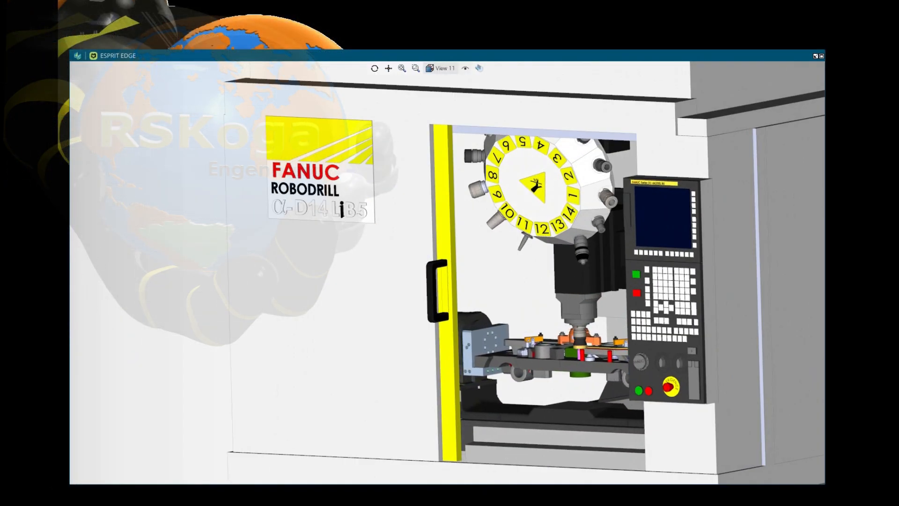